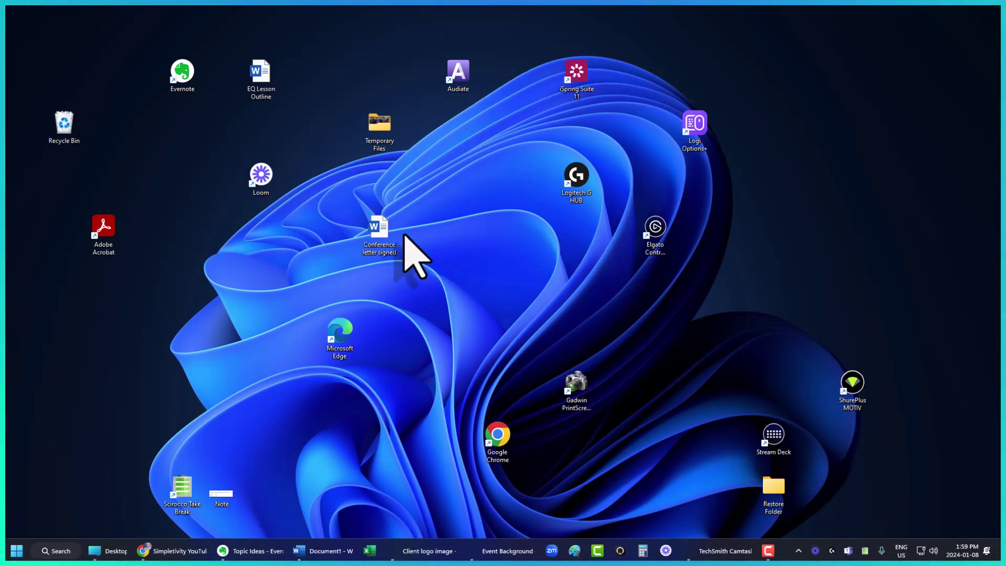
# - Move Loom lower, Recycle Bin under Evernote, Audiate to the middle, and Logi Options+ beside iSpring Suite 11
pyautogui.moveTo(276, 196); pyautogui.dragTo(235, 247)
pyautogui.moveTo(68, 131); pyautogui.dragTo(190, 147)
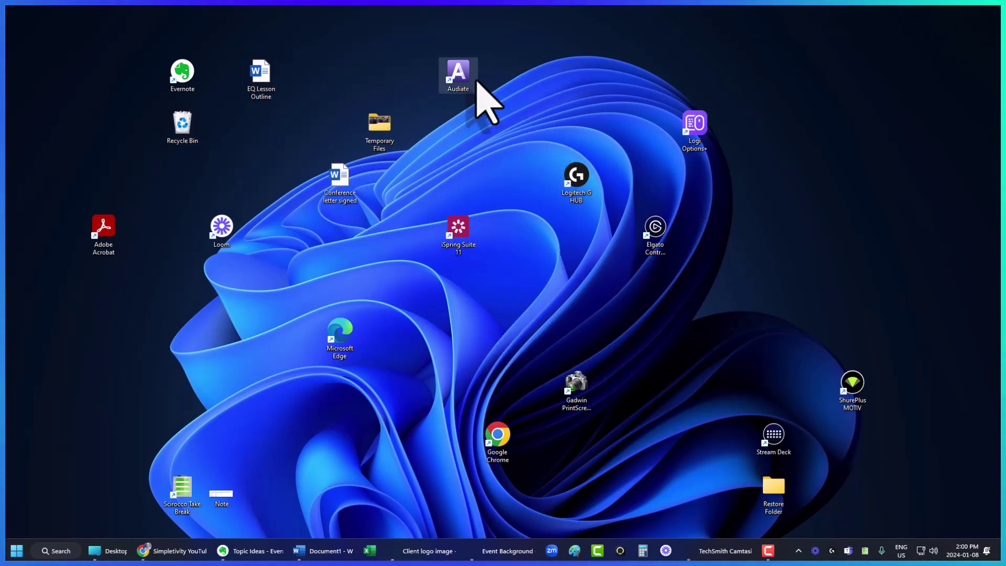
pyautogui.moveTo(457, 74); pyautogui.dragTo(457, 179)
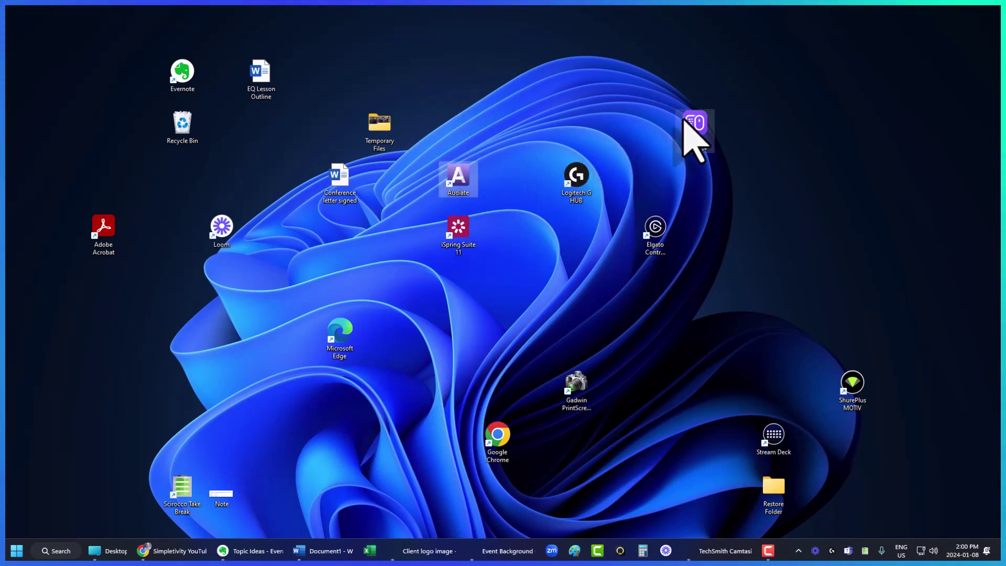
pyautogui.moveTo(688, 124); pyautogui.dragTo(504, 227)
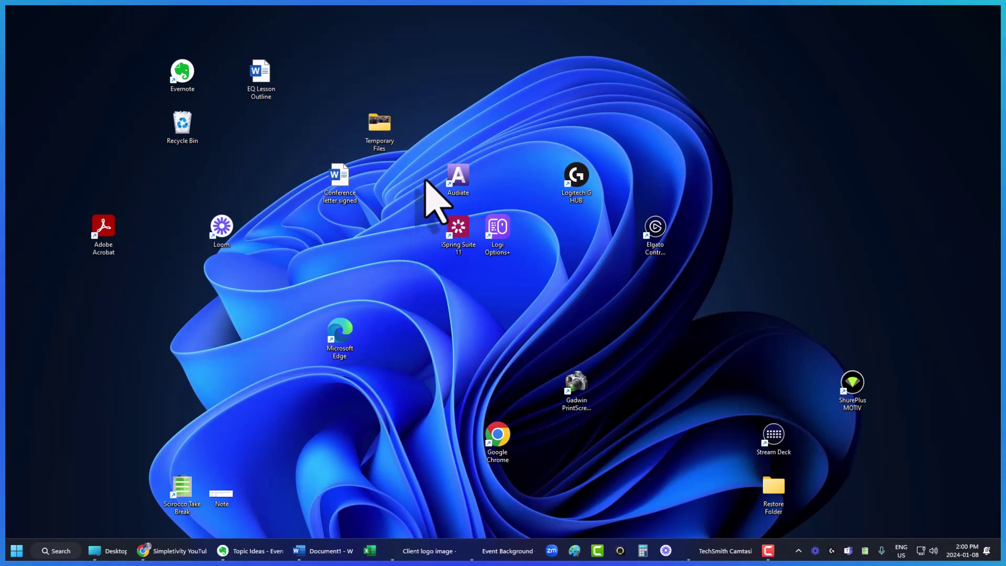
# - Move Temporary Files next to Audiate, then sort the desktop icons by size
pyautogui.moveTo(379, 126); pyautogui.dragTo(498, 176)
pyautogui.rightClick(369, 97)
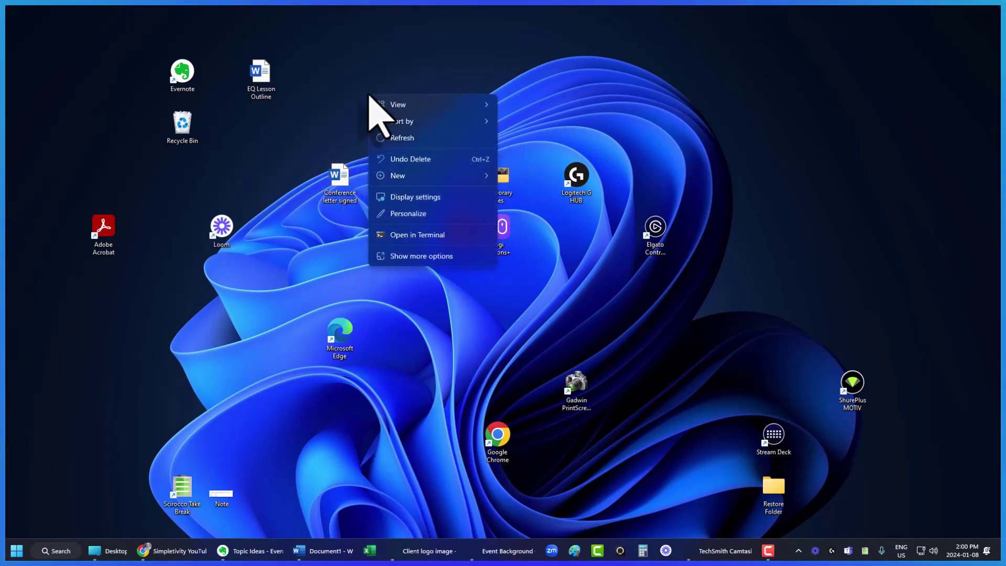
pyautogui.moveTo(434, 125)
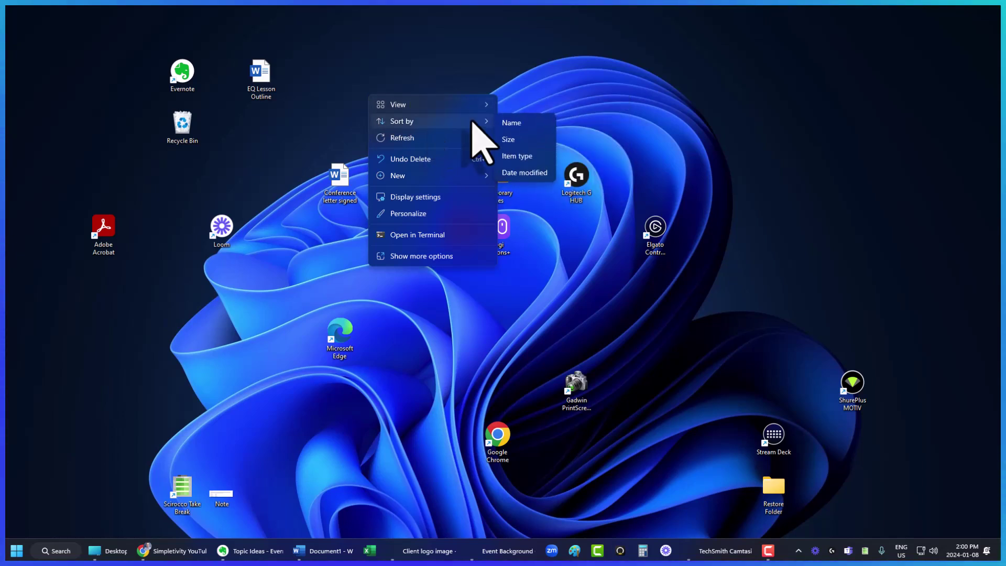
pyautogui.click(526, 124)
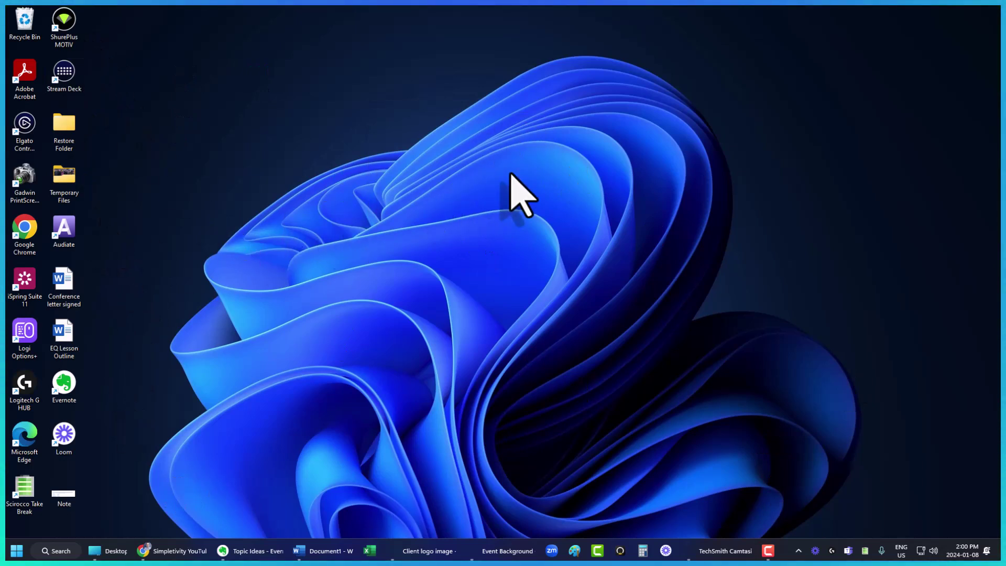
# - Uncheck Show desktop icons in the desktop's View menu
pyautogui.rightClick(276, 109)
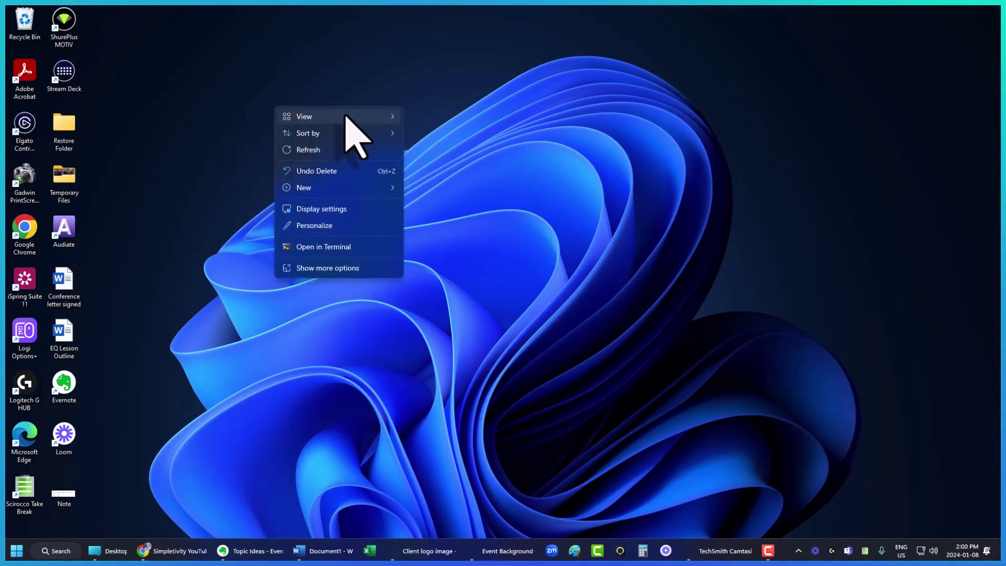
pyautogui.moveTo(346, 116)
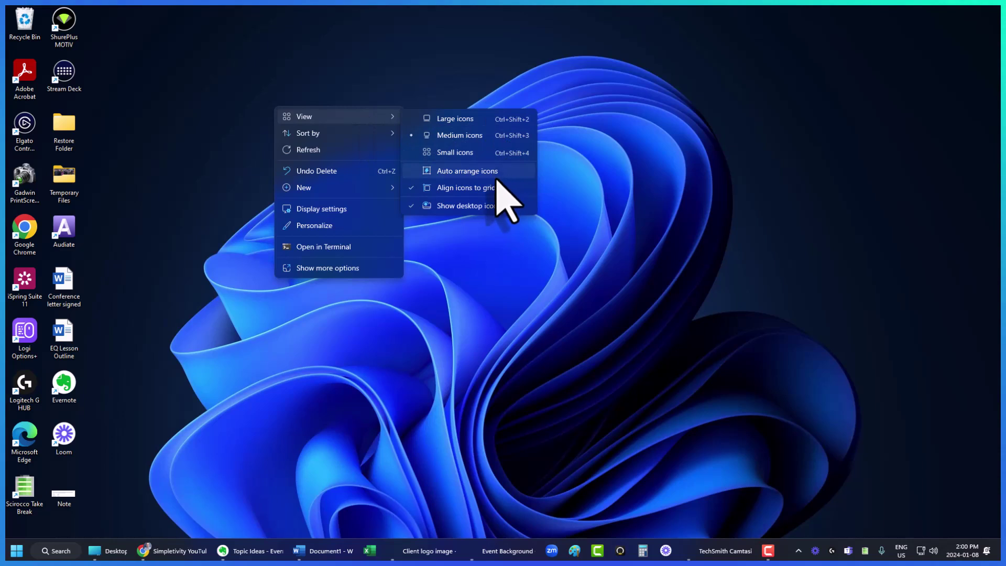
pyautogui.click(461, 205)
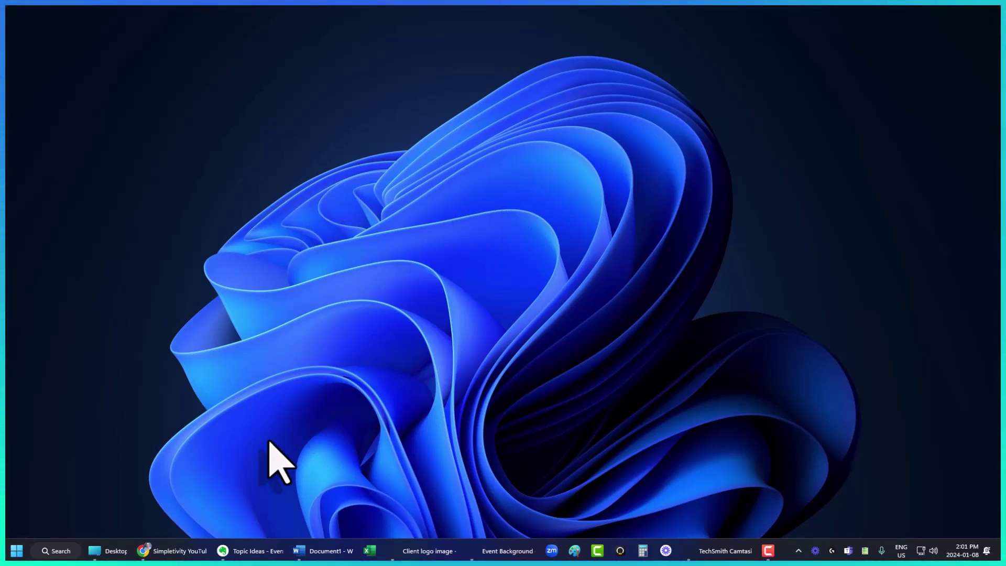
pyautogui.click(96, 557)
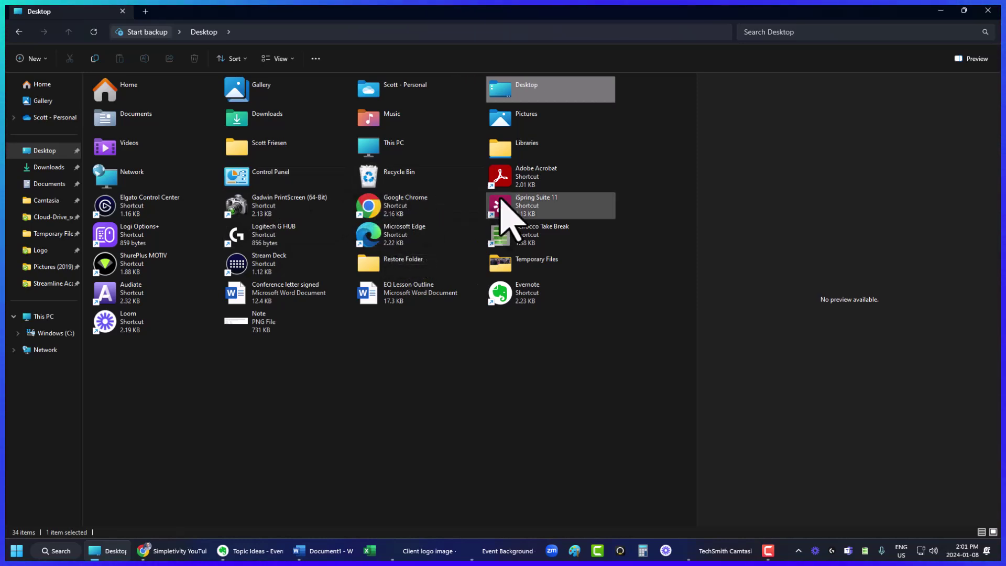
pyautogui.click(941, 9)
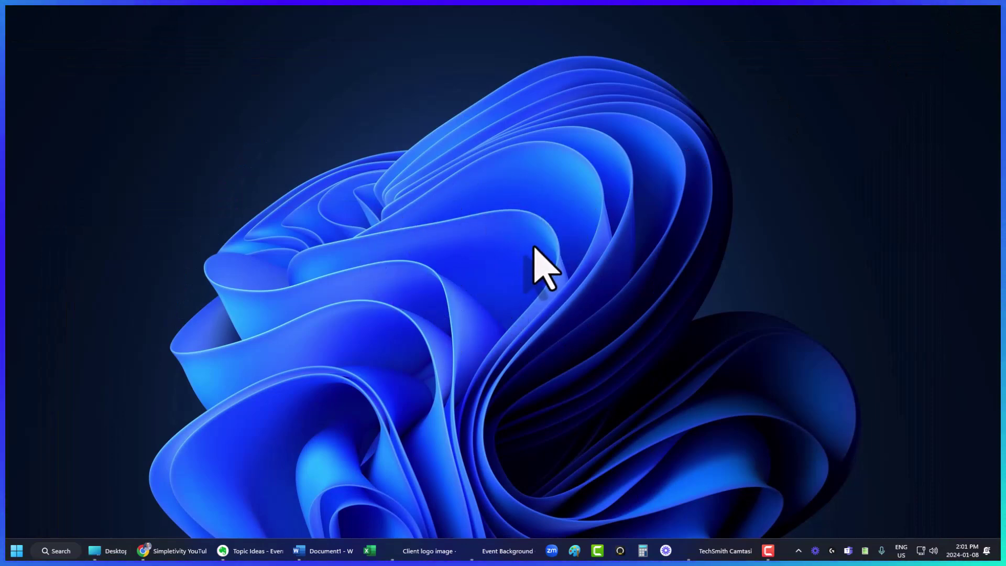
pyautogui.rightClick(409, 196)
pyautogui.moveTo(471, 206)
pyautogui.click(606, 296)
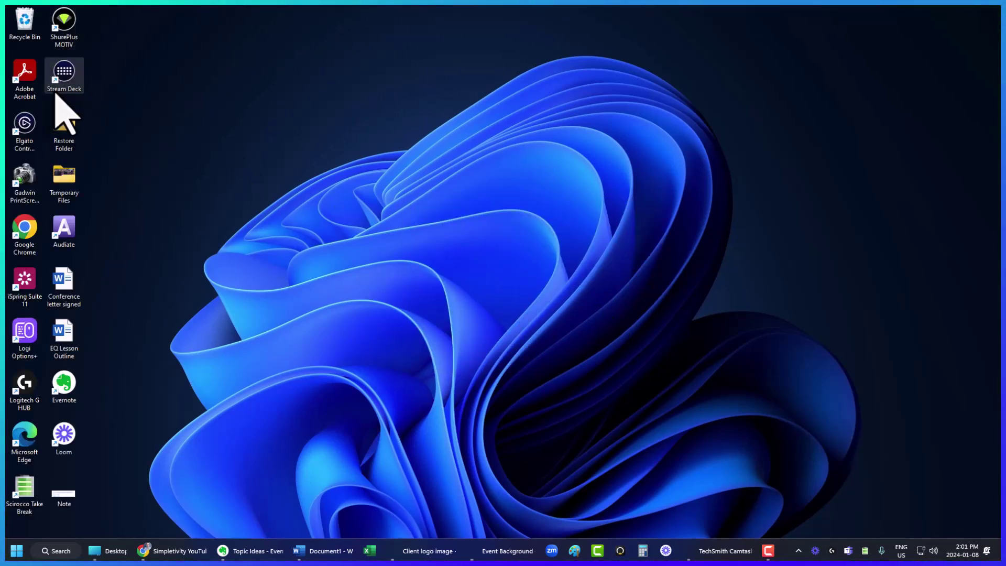
pyautogui.rightClick(333, 141)
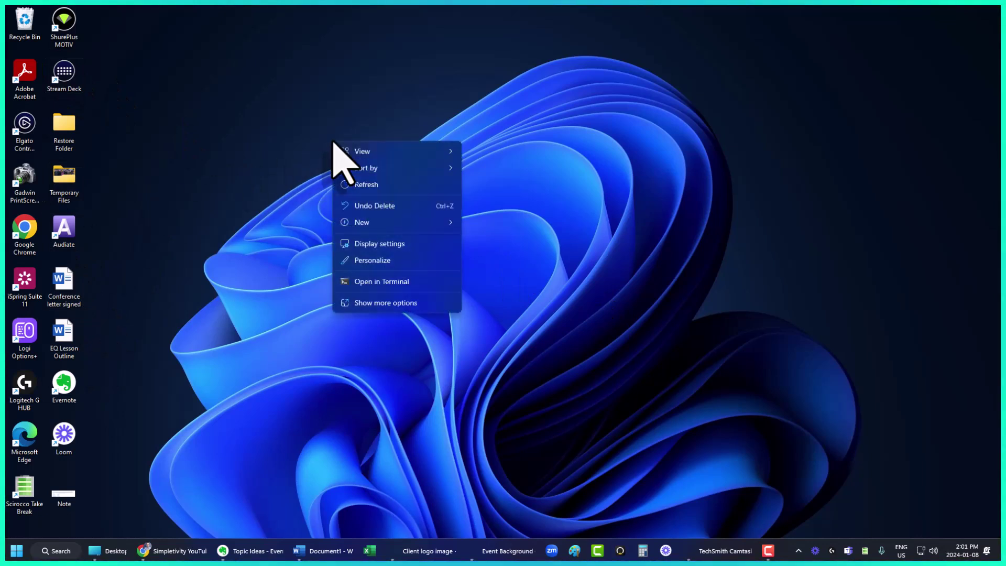
pyautogui.moveTo(394, 149)
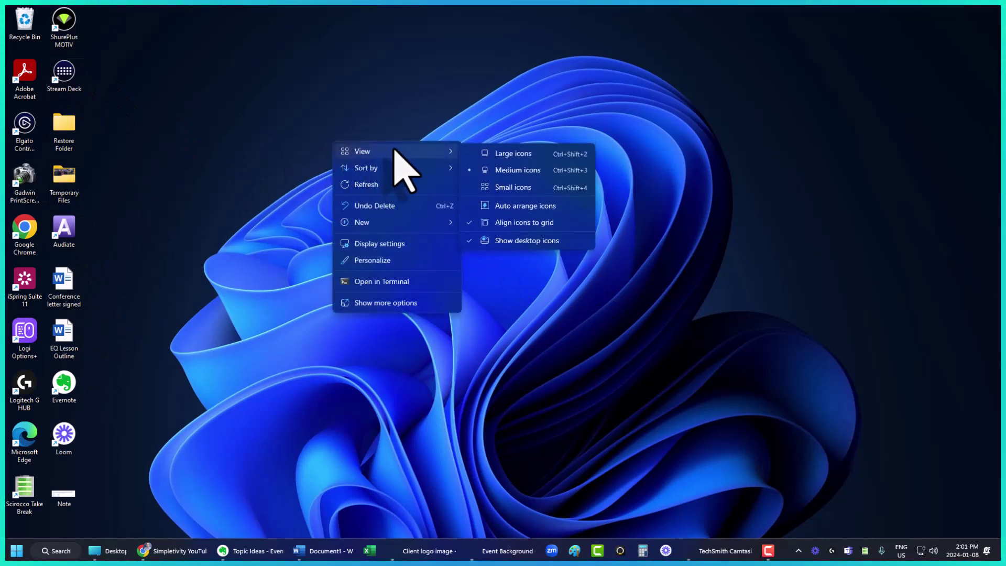
pyautogui.click(509, 238)
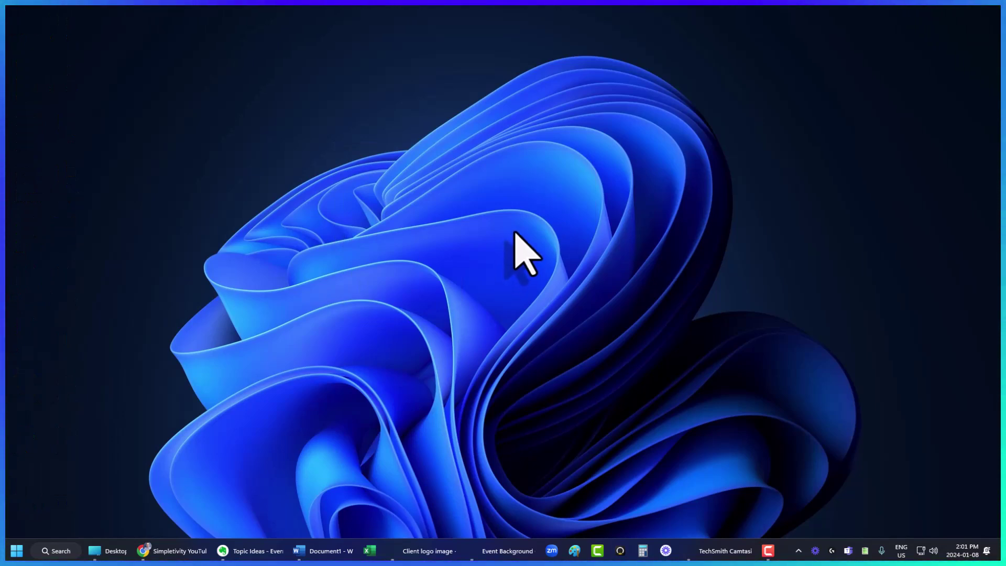
# - Apply the light Windows theme from Personalization and close Settings
pyautogui.rightClick(487, 210)
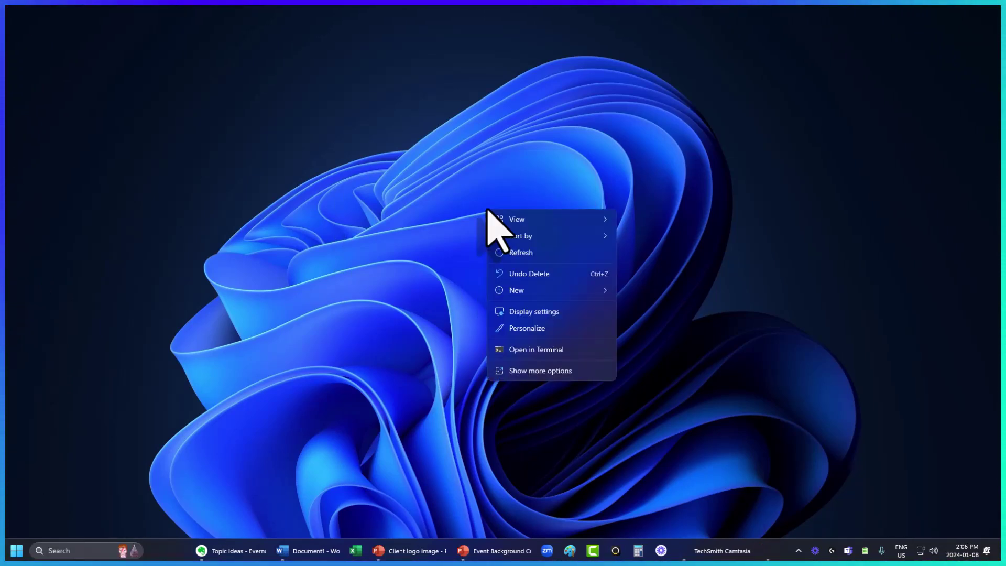
pyautogui.click(521, 328)
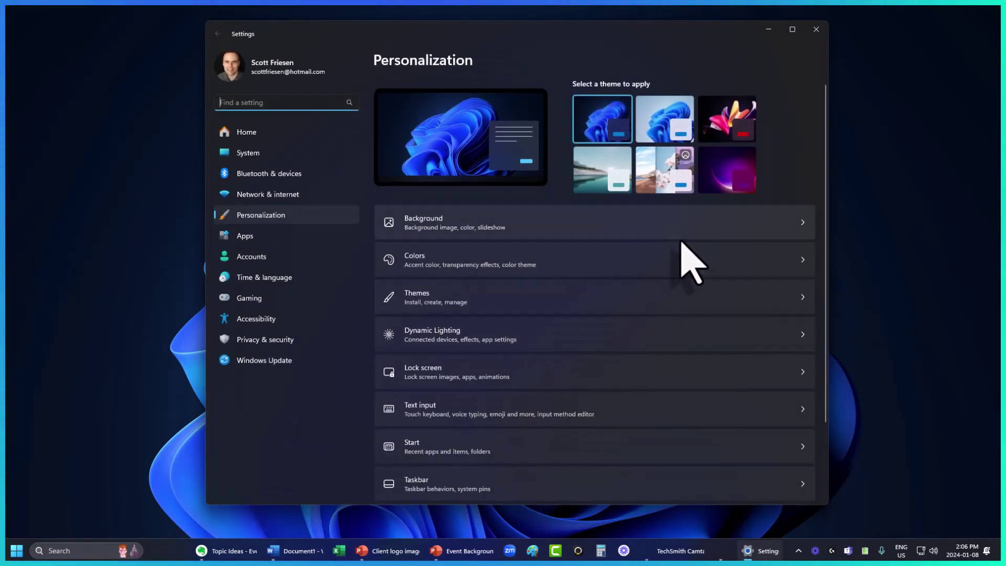
pyautogui.click(658, 118)
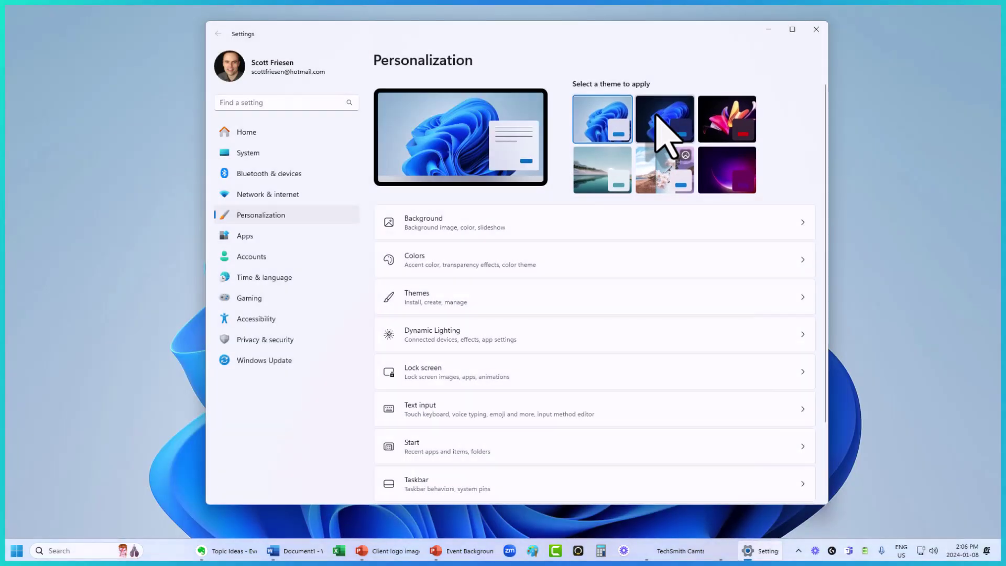
pyautogui.click(816, 29)
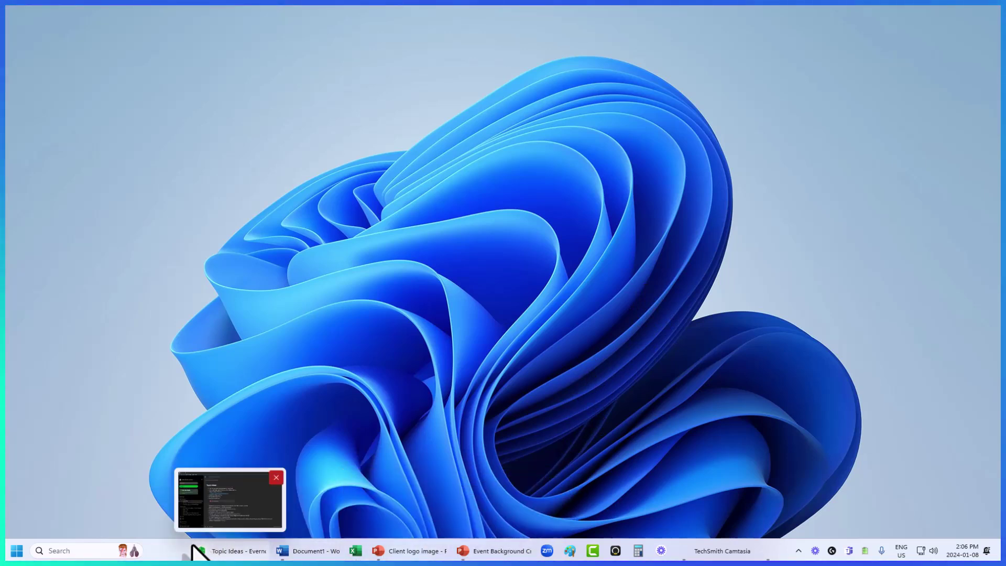
# - Open Taskbar settings and set Search under Taskbar items to Hide
pyautogui.moveTo(492, 559)
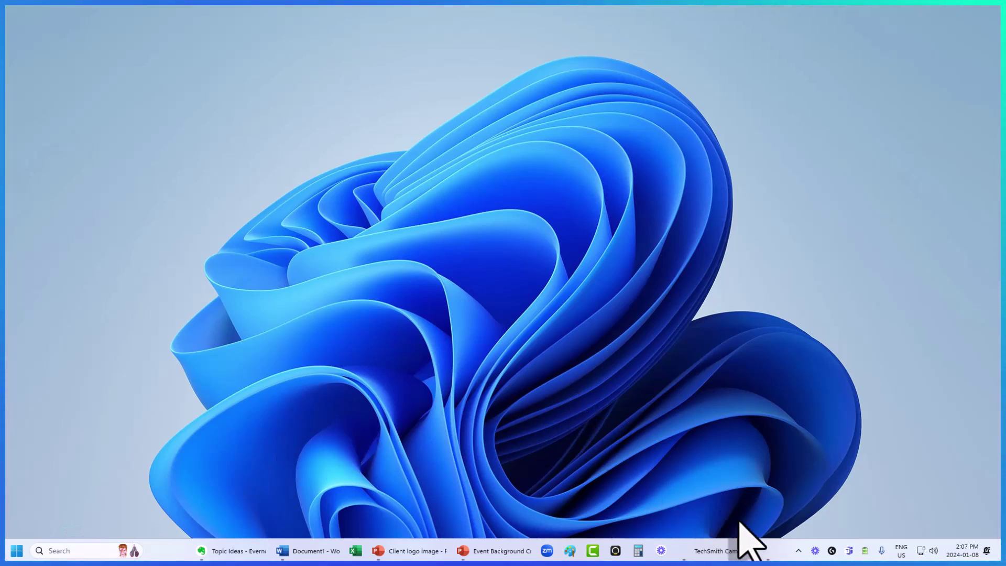
pyautogui.rightClick(788, 554)
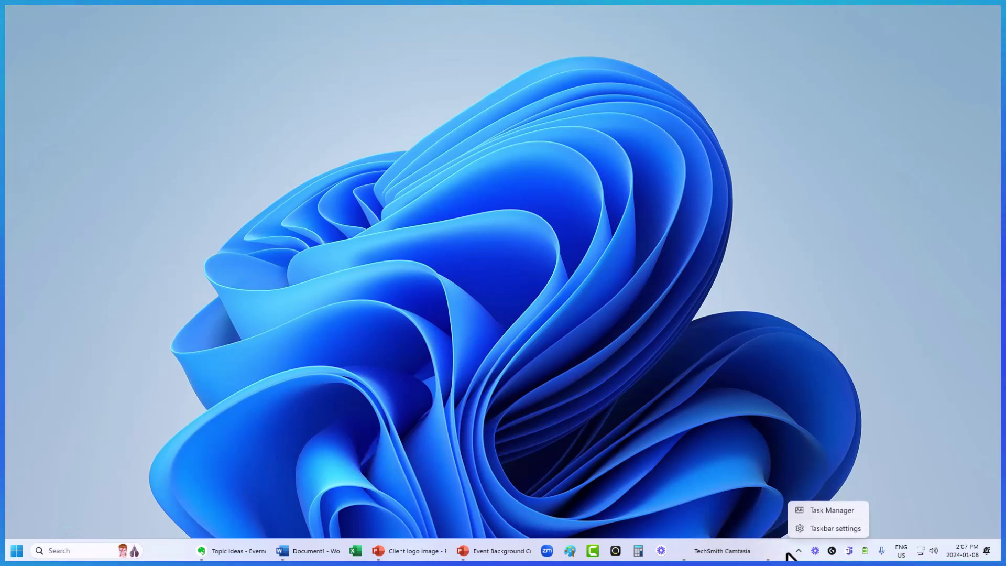
pyautogui.click(833, 528)
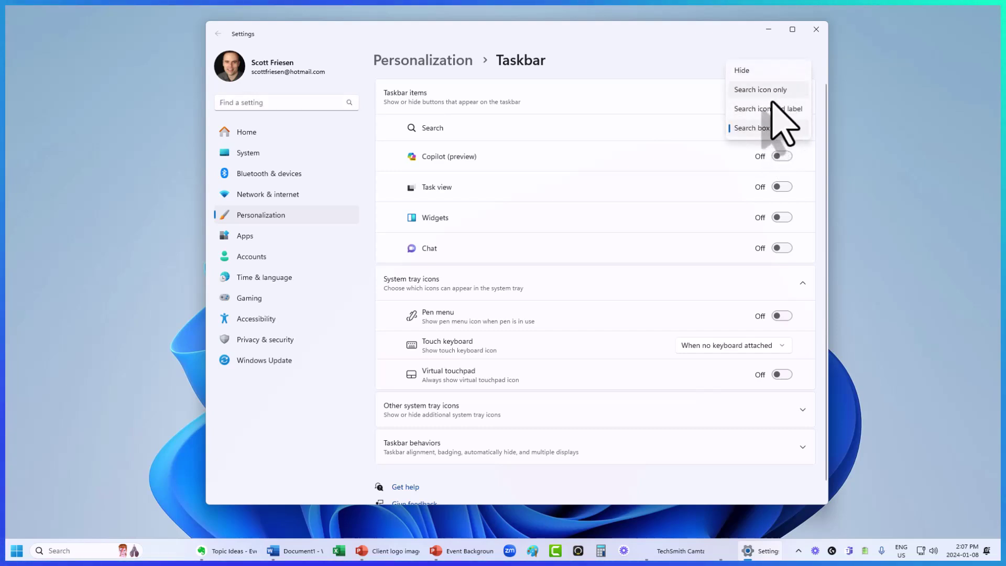
pyautogui.click(763, 70)
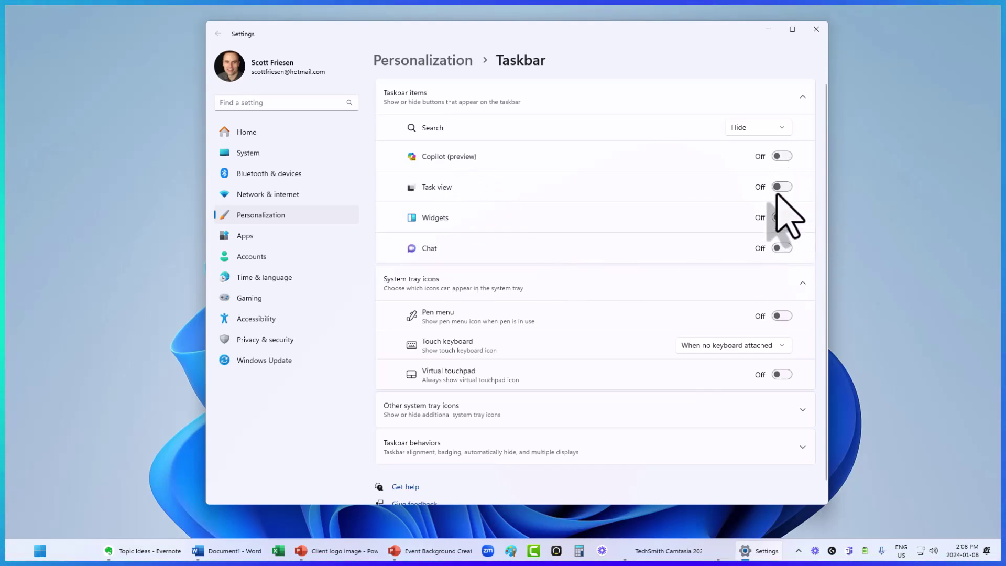
pyautogui.scroll(-1, 626, 283)
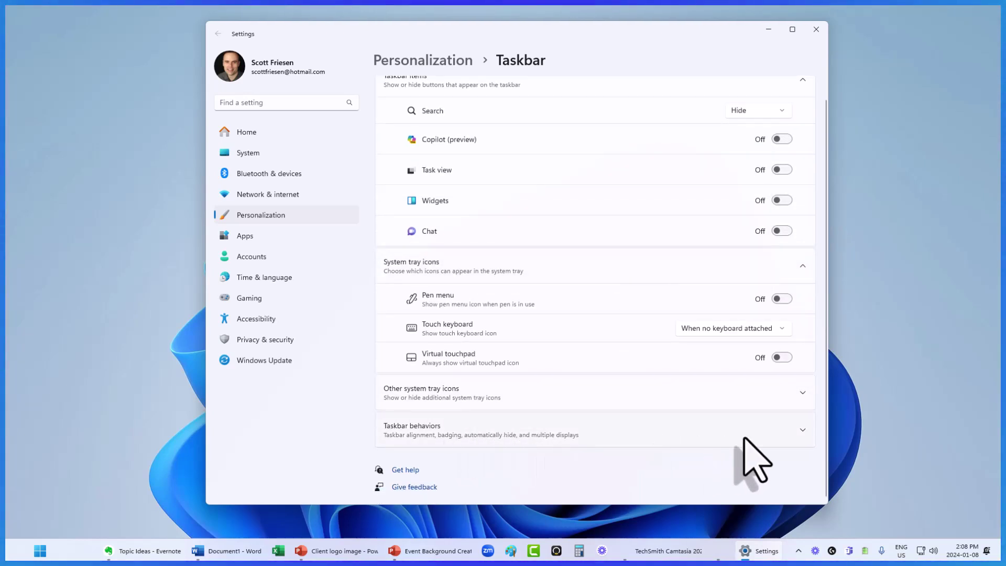
# - Under Taskbar behaviors, set 'Combine taskbar buttons and hide labels' to Always
pyautogui.click(789, 434)
pyautogui.scroll(-3, 620, 354)
pyautogui.scroll(-3, 620, 354)
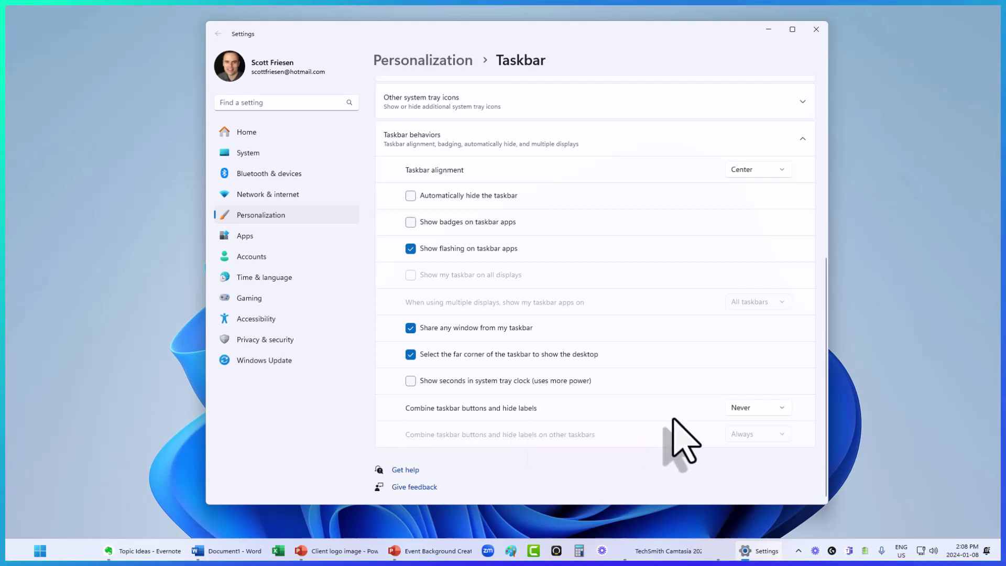
pyautogui.click(781, 410)
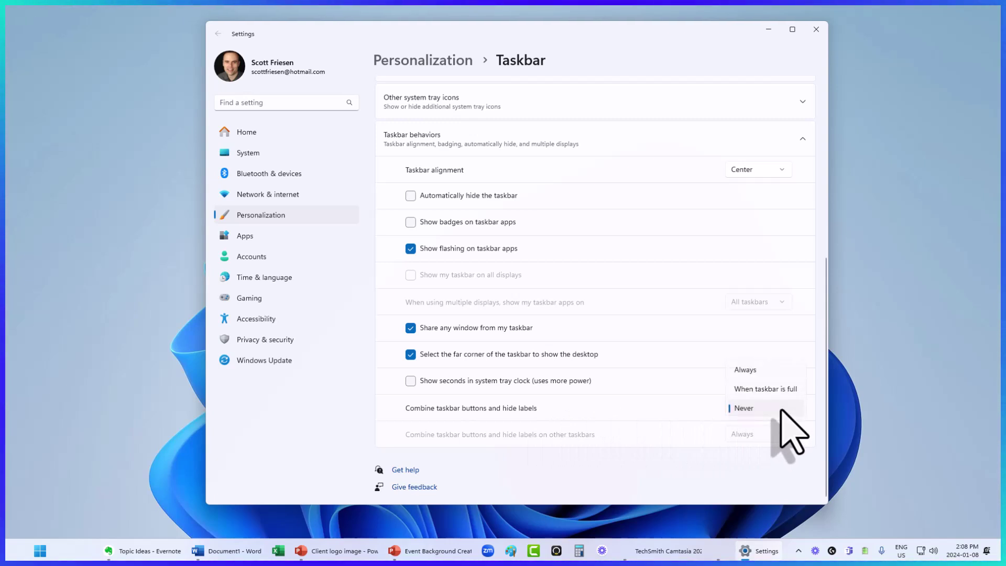
pyautogui.click(777, 370)
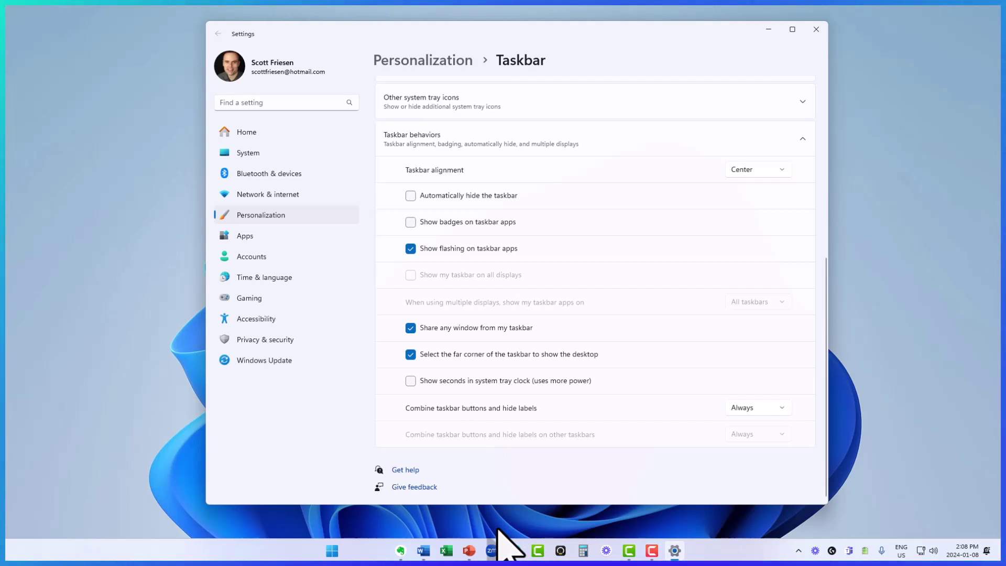
# - Show the desktop with Win+D, revealing the light wallpaper and icon-only taskbar
pyautogui.moveTo(470, 552)
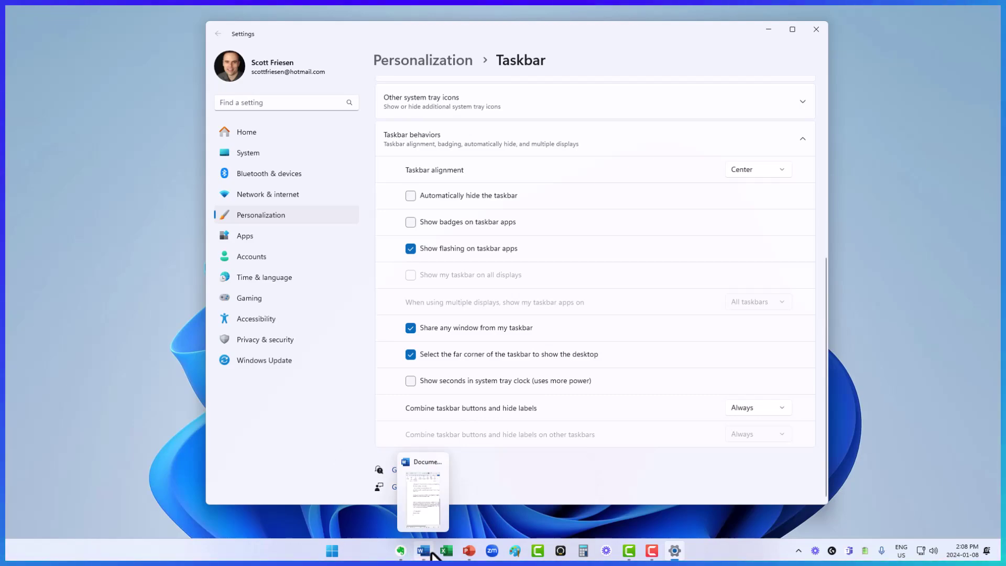
pyautogui.moveTo(442, 521)
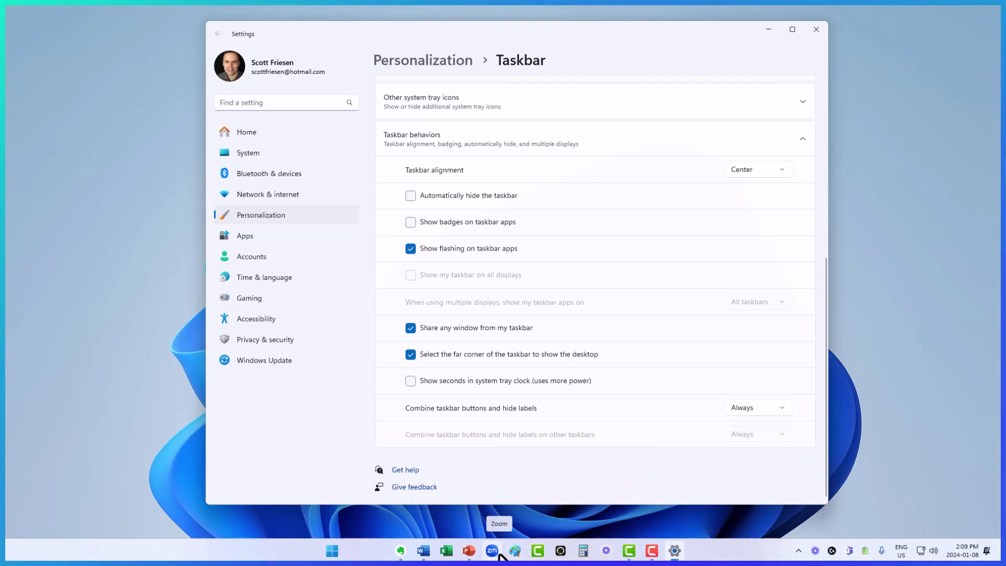
pyautogui.press('super+d')
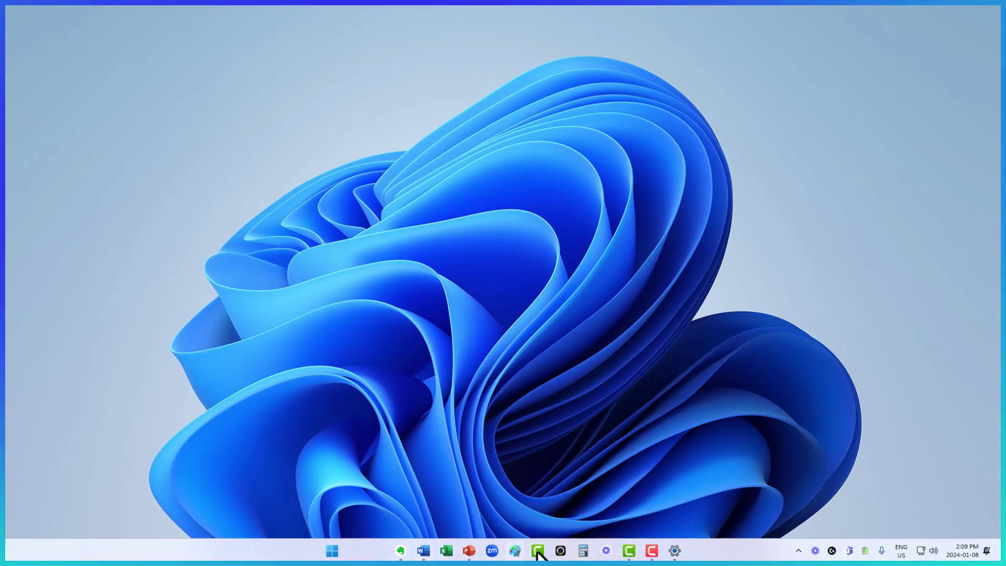
# - Launch Calculator and pin it to the taskbar
pyautogui.click(584, 550)
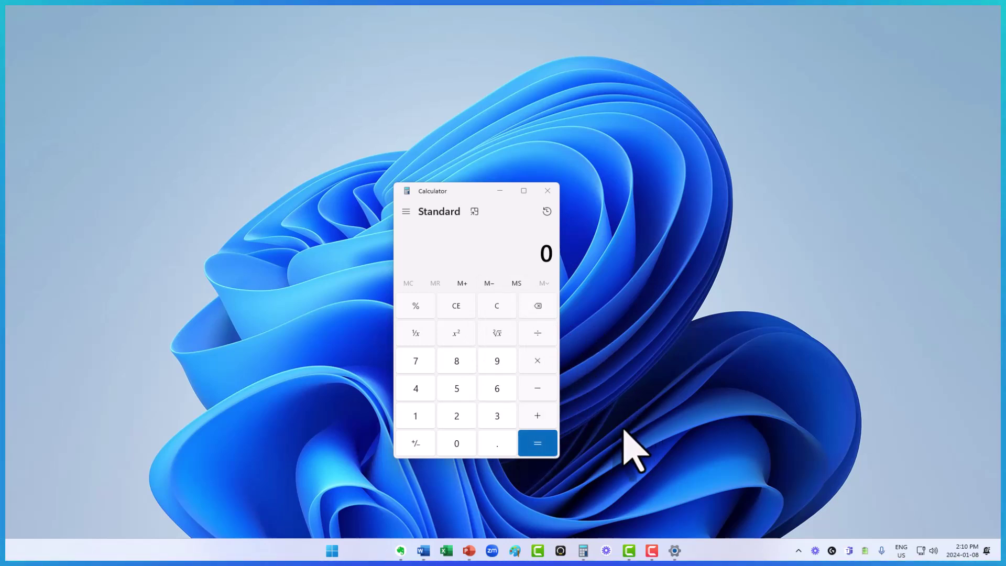
pyautogui.moveTo(581, 552)
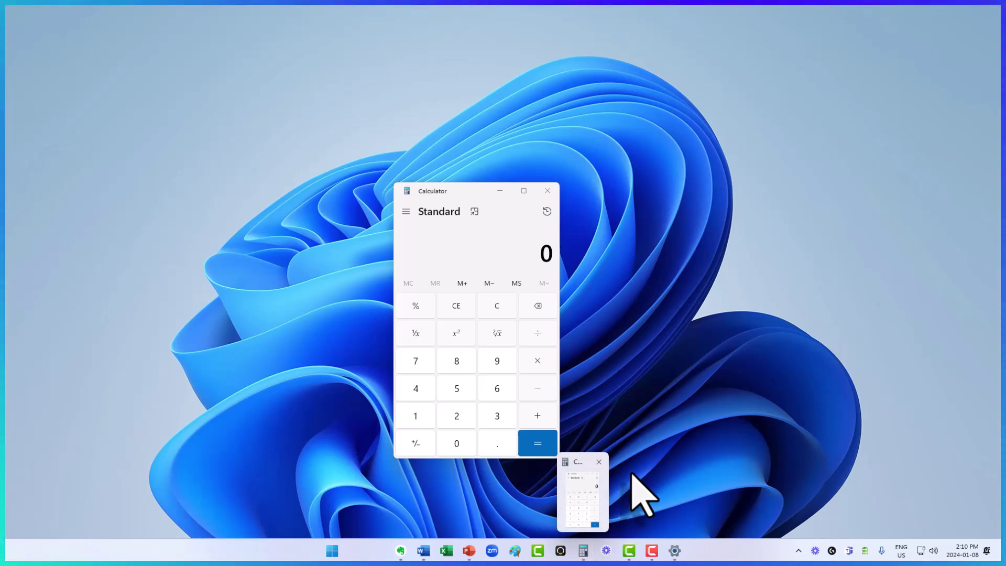
pyautogui.rightClick(585, 555)
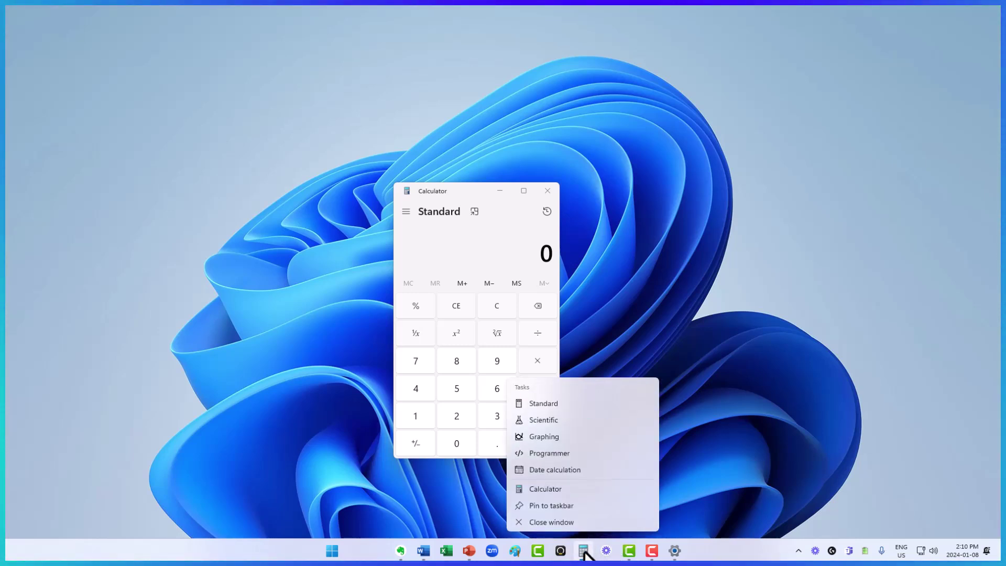
pyautogui.click(585, 506)
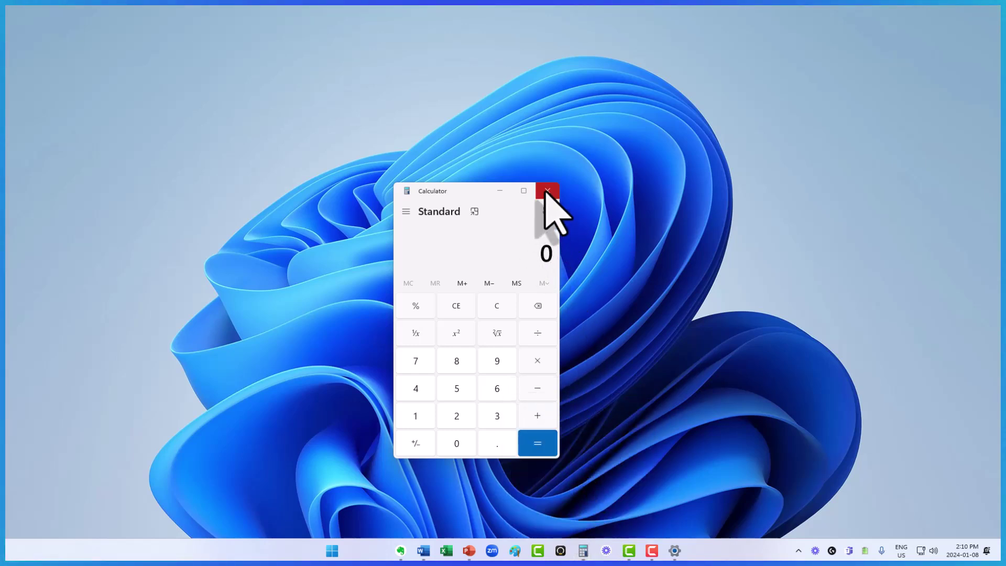
# - Close Calculator, reopen it from its pinned taskbar icon, and close it again
pyautogui.click(547, 191)
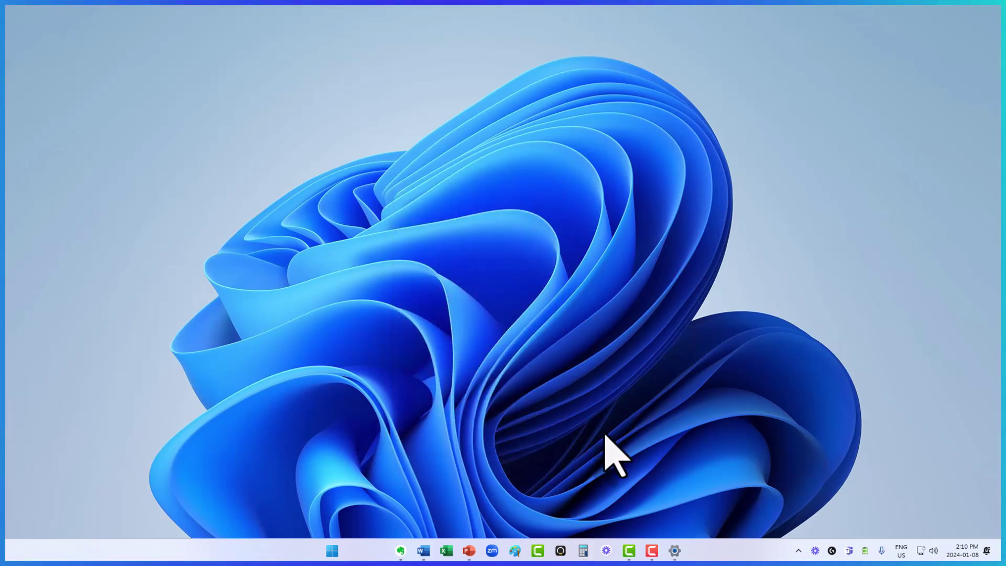
pyautogui.click(582, 550)
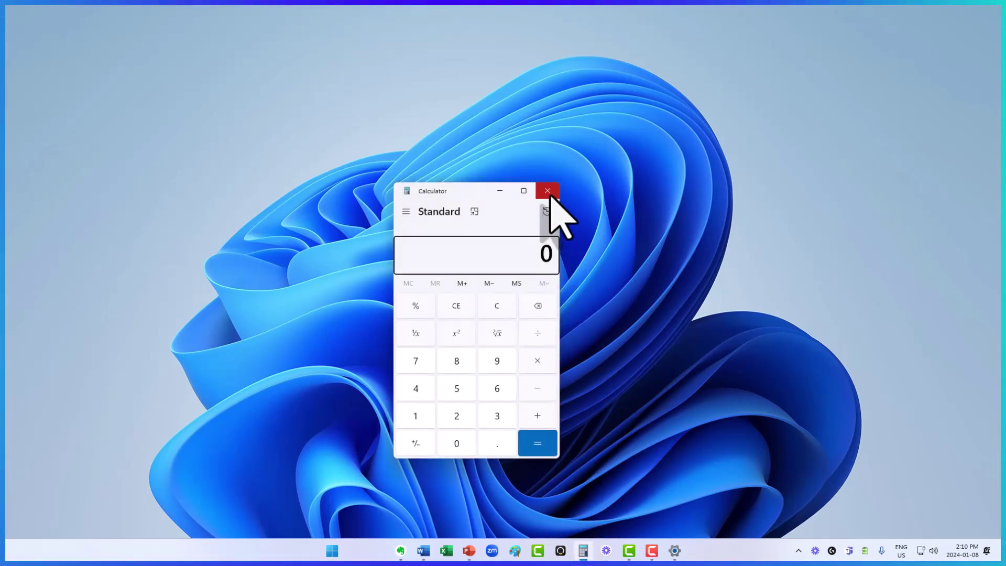
pyautogui.click(543, 195)
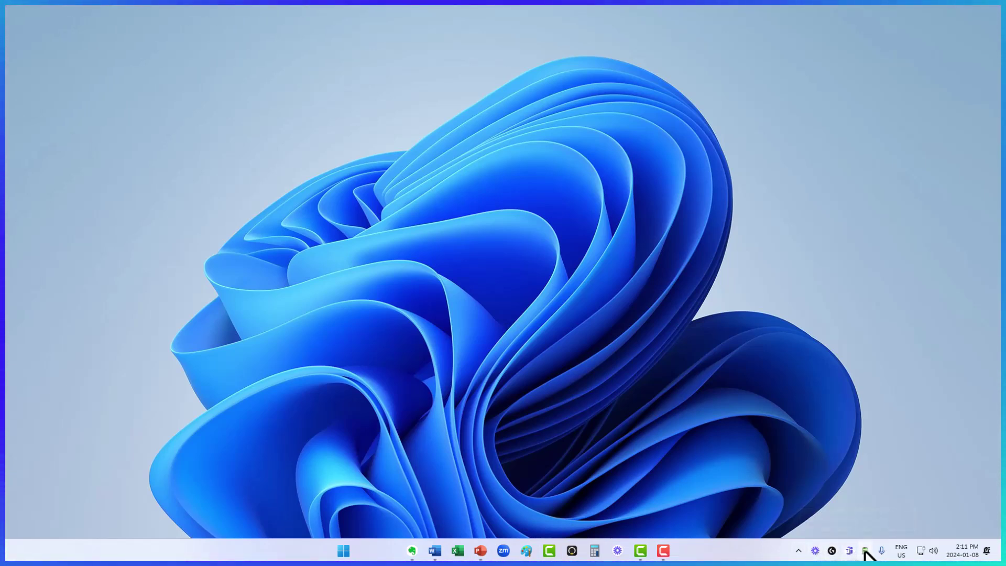
# - Drag a notification-area icon into the hidden overflow beside the clock
pyautogui.moveTo(865, 554)
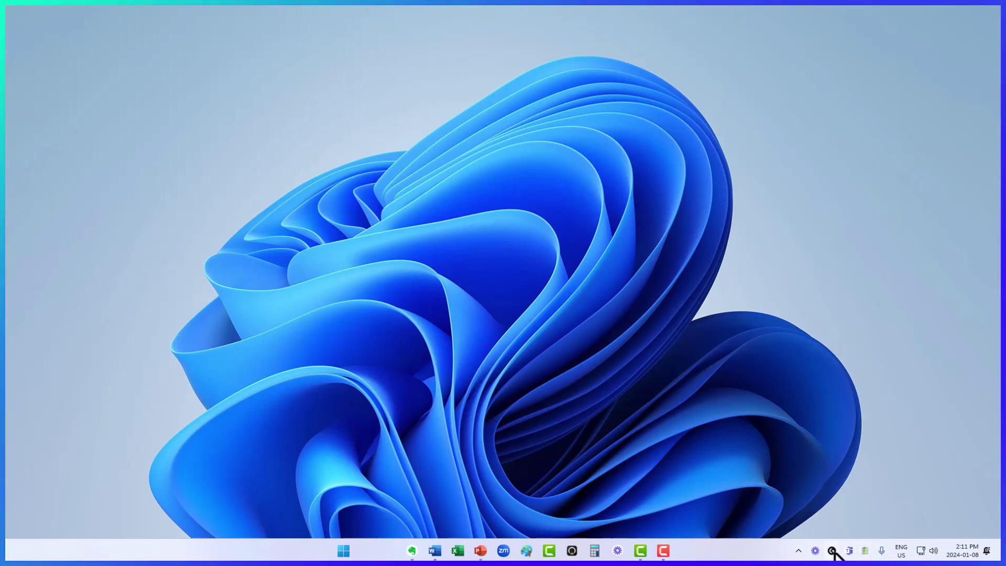
pyautogui.click(798, 552)
pyautogui.click(798, 551)
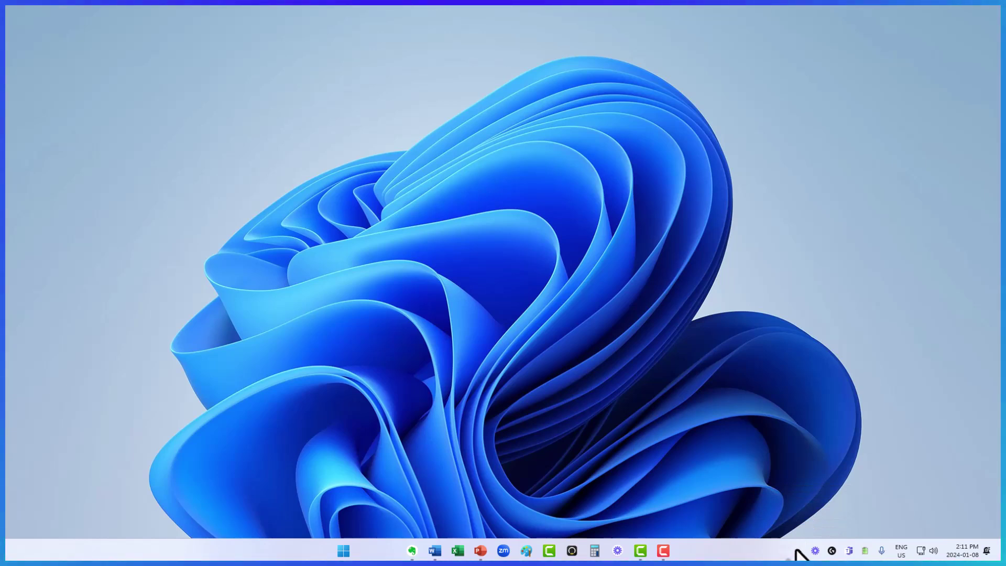
pyautogui.moveTo(815, 554)
pyautogui.mouseDown()
pyautogui.moveTo(797, 552)
pyautogui.moveTo(826, 551)
pyautogui.moveTo(818, 550)
pyautogui.mouseUp()
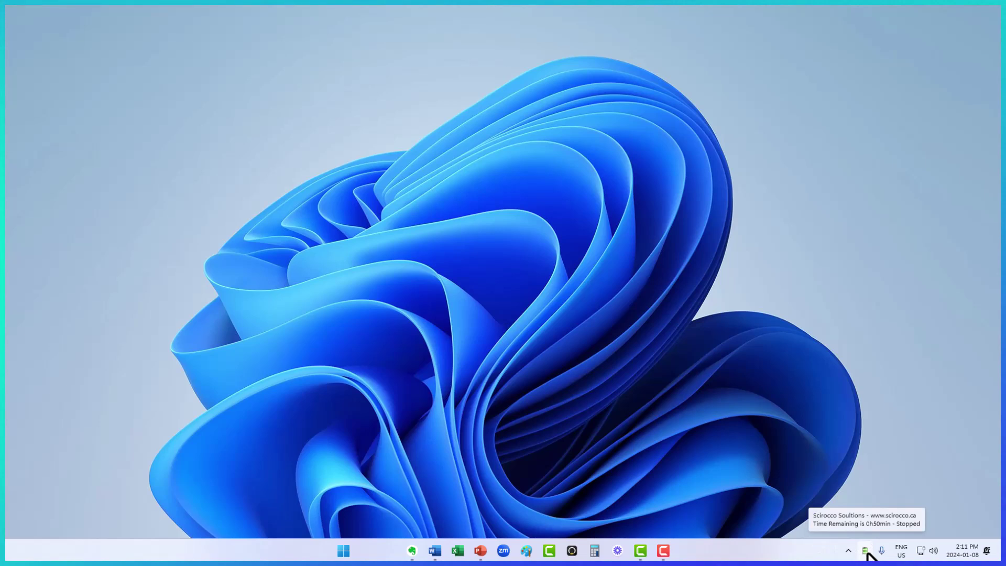